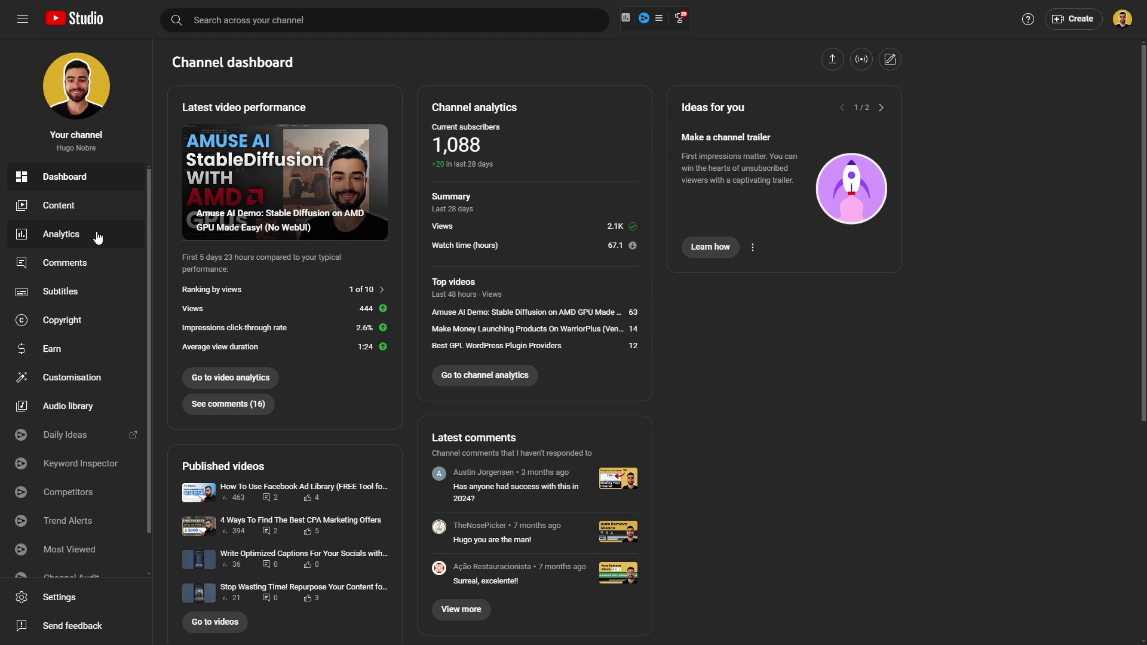
Open Channel analytics and switch to the Inspiration tab for next-video ideas
click(66, 242)
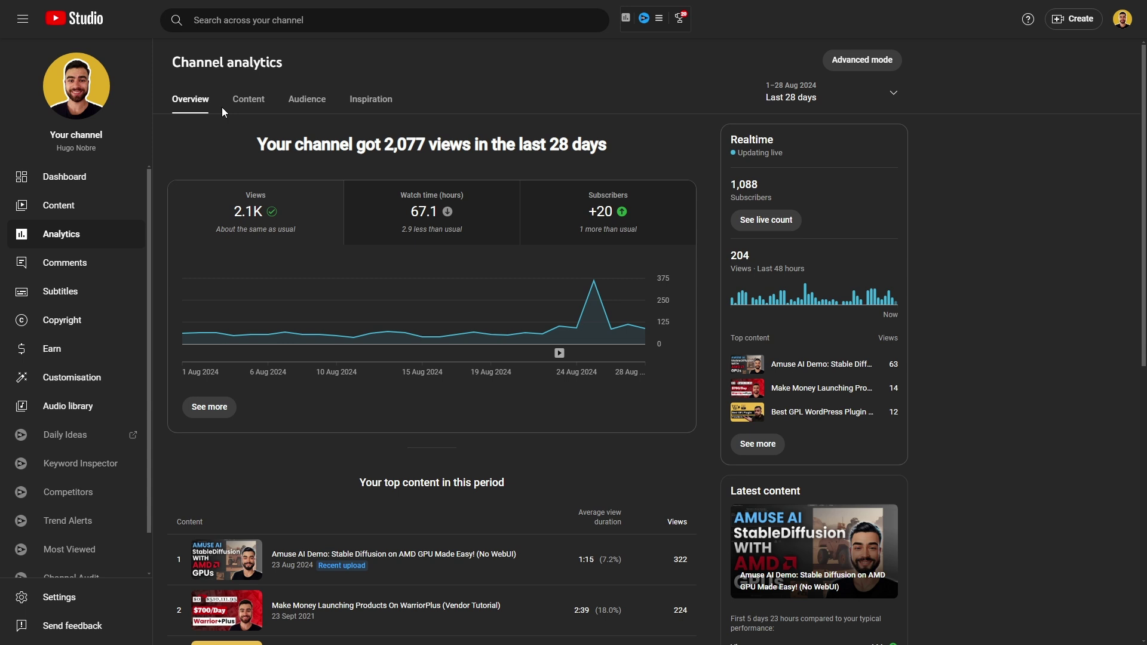
click(355, 103)
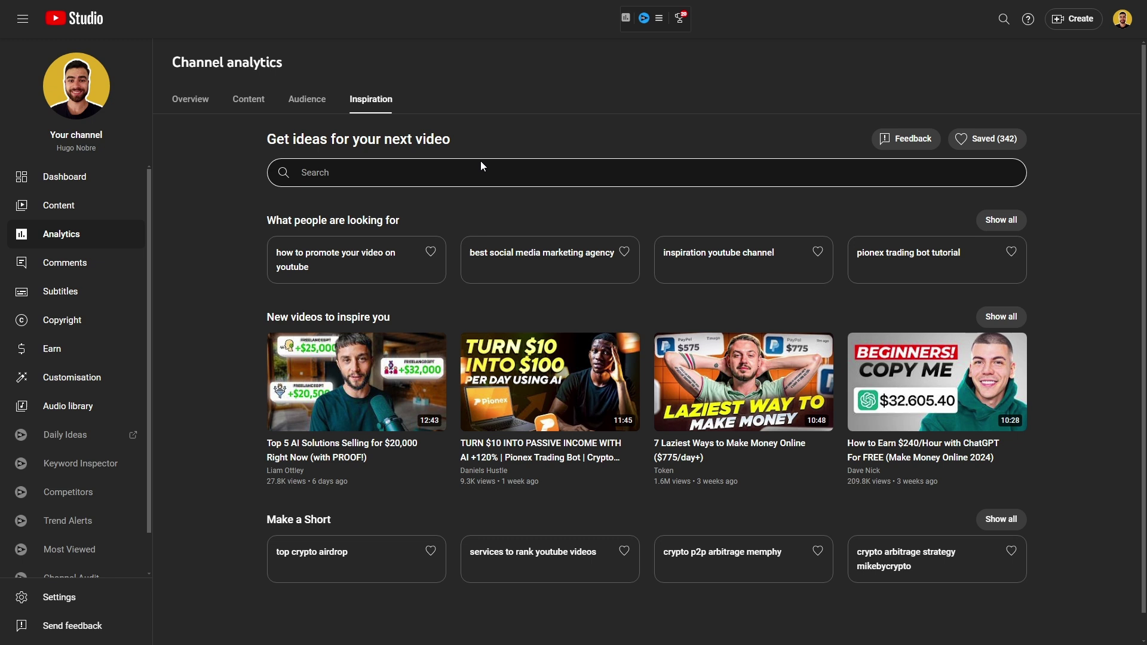
Search Inspiration for 'youtube keyword' and choose the 'youtube keyword research' topic
click(483, 164)
text(youtub)
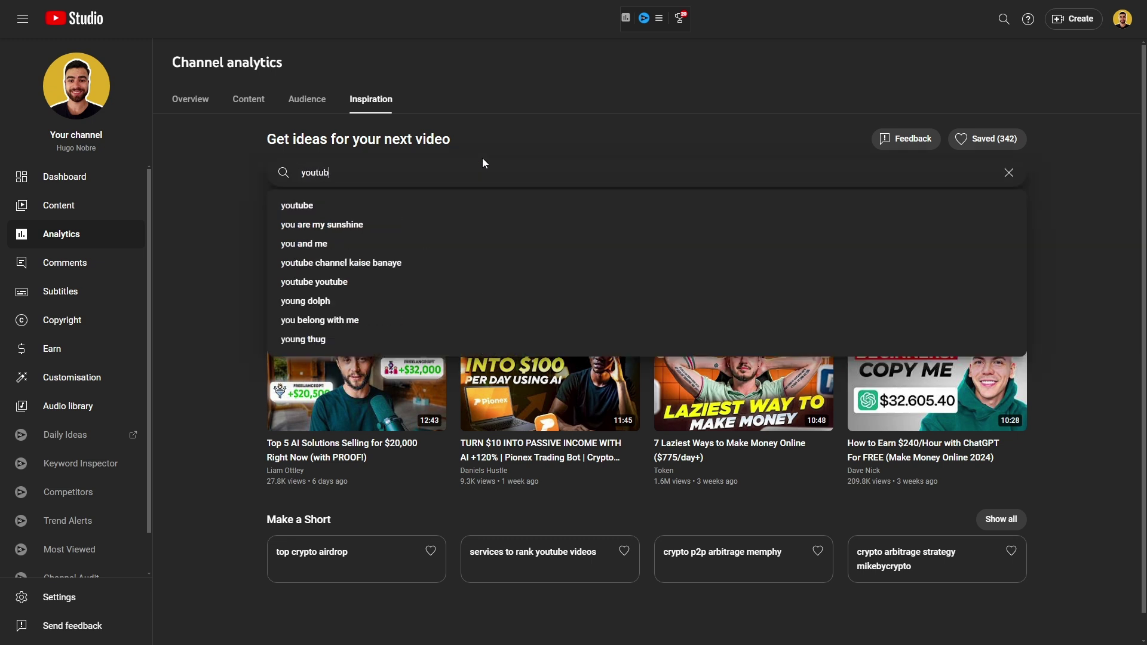
text(e keyw)
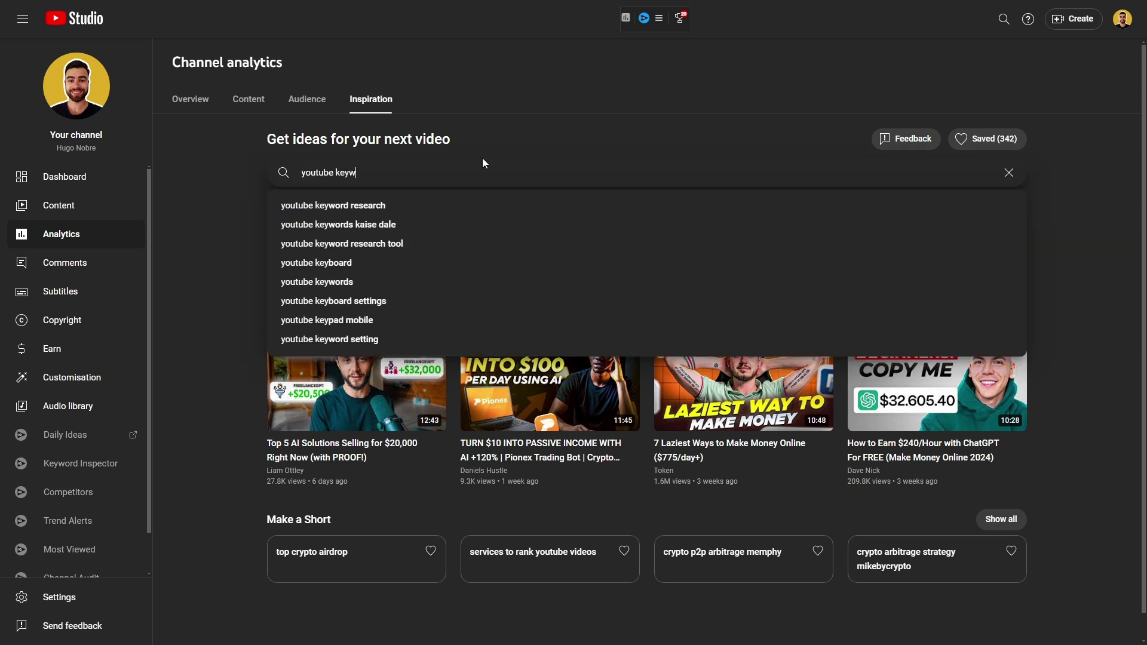
text(ord)
click(532, 206)
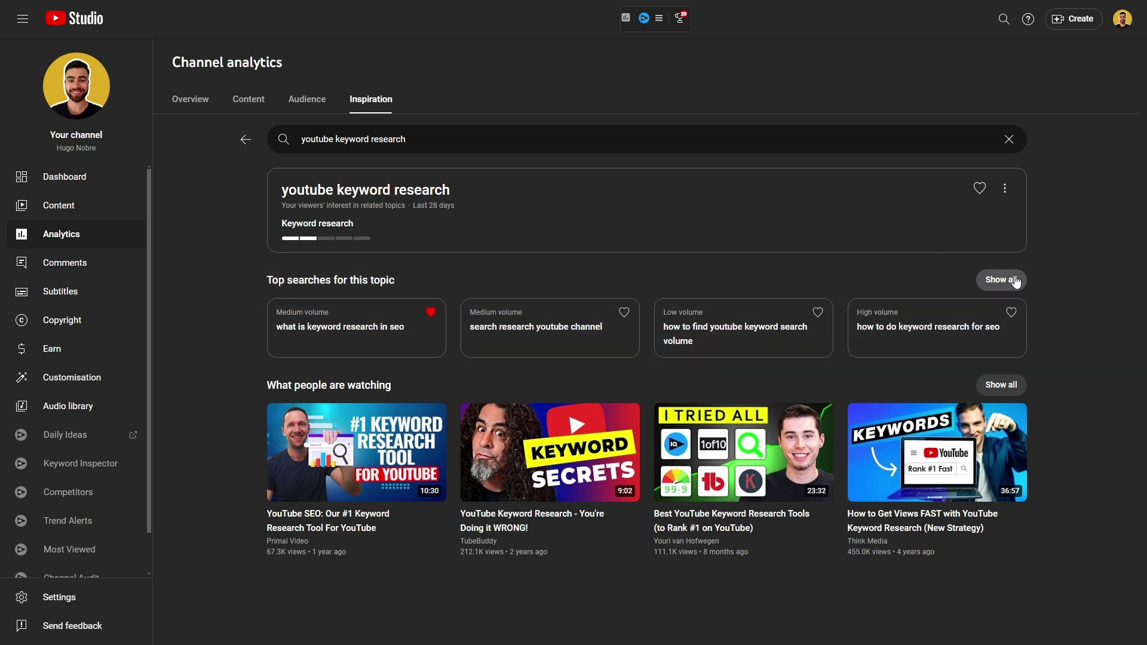
Show all top searches for the 'youtube keyword research' topic
click(1016, 280)
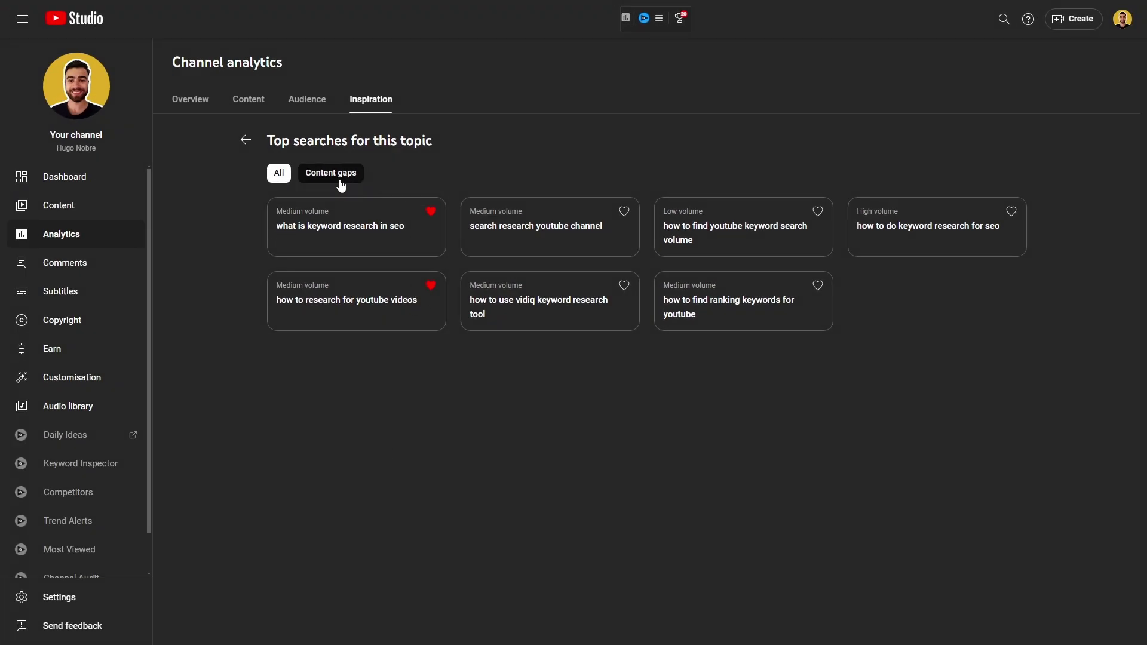
Filter the top searches to show only Content gaps
click(335, 173)
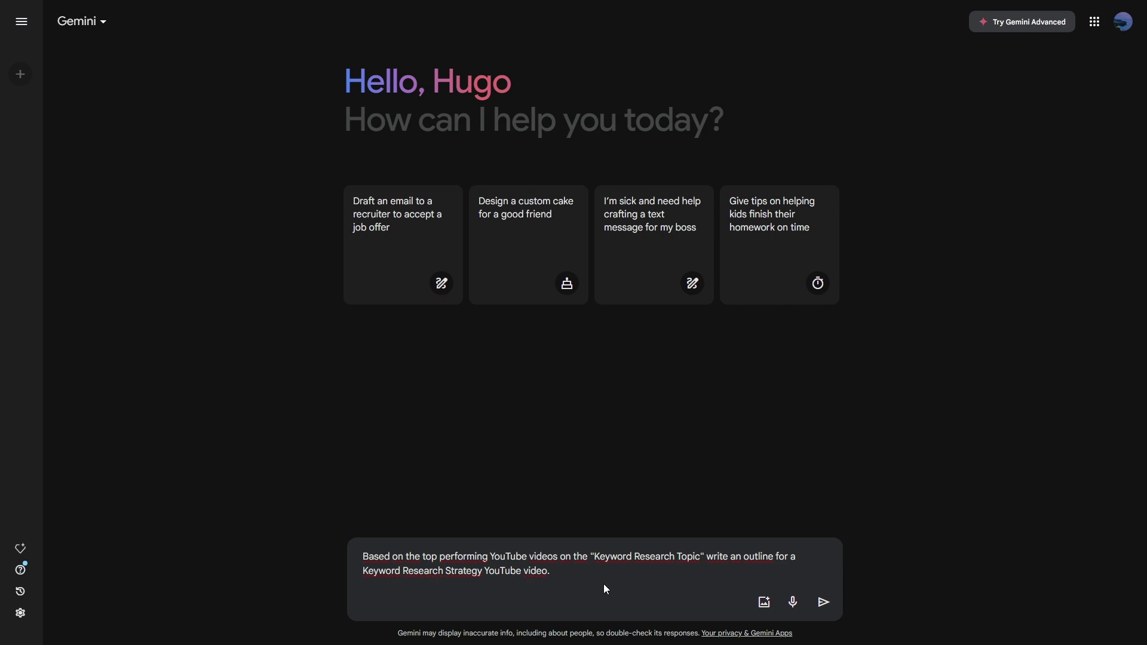
Generate the Keyword Research Strategy outline in Gemini, then select the 'services to rank youtube videos' idea
click(823, 603)
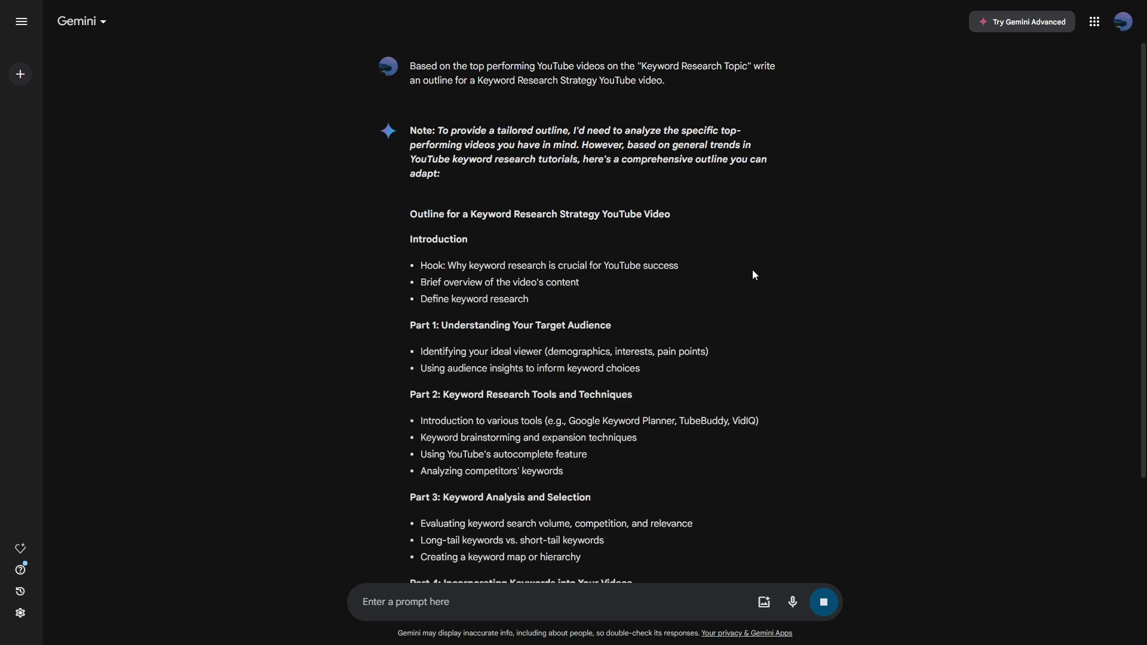
scroll(854, 284, down, 2)
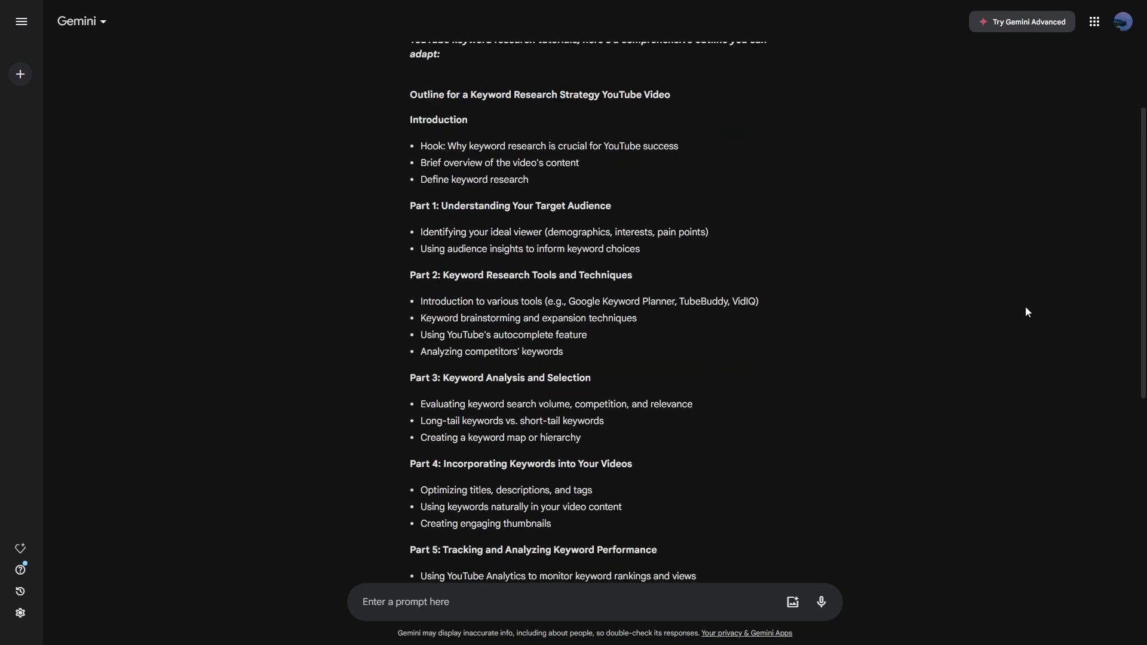
scroll(1025, 310, up, 2)
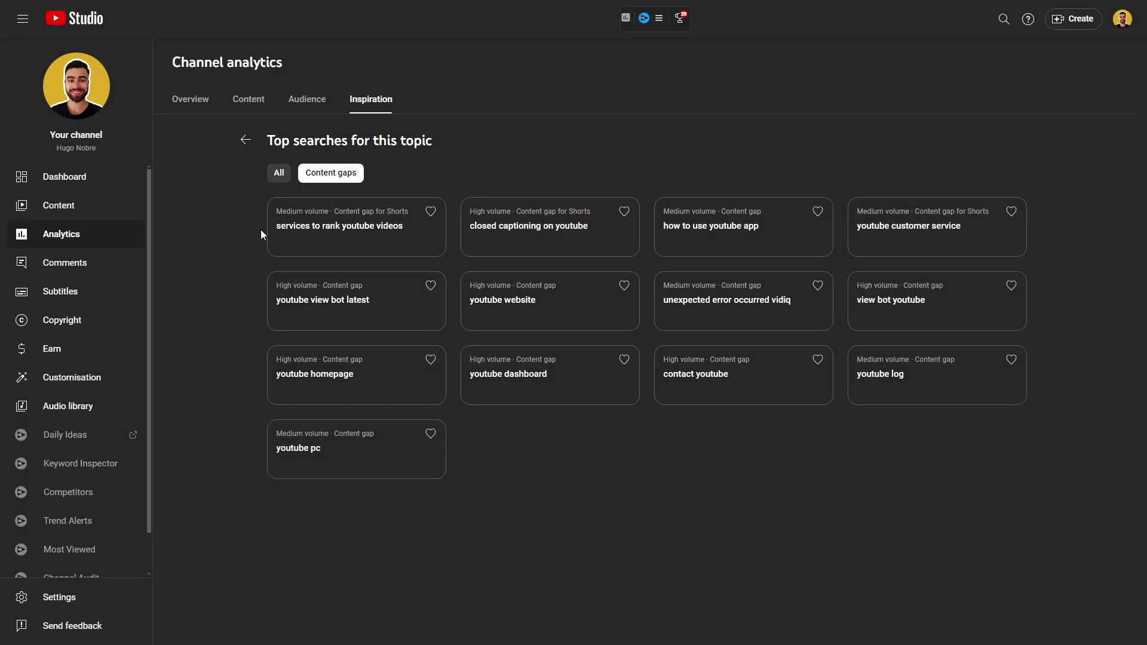
drag(275, 226, 403, 227)
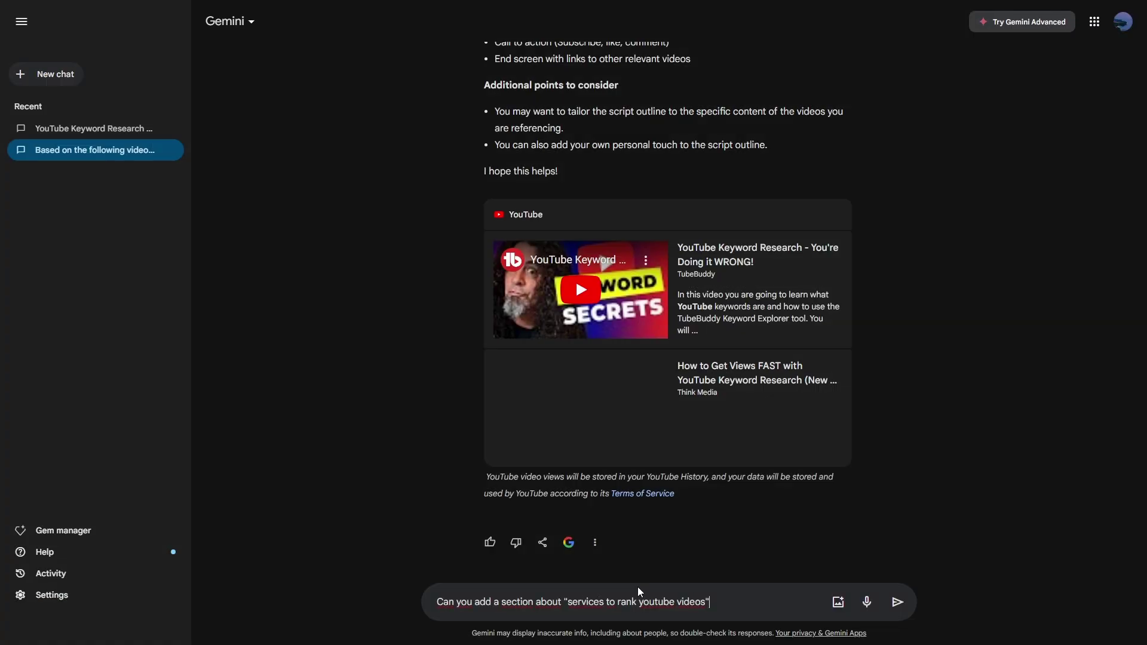
Ask Gemini to add a 'services to rank youtube videos' section, then select it
text(to the scr)
text(ipt)
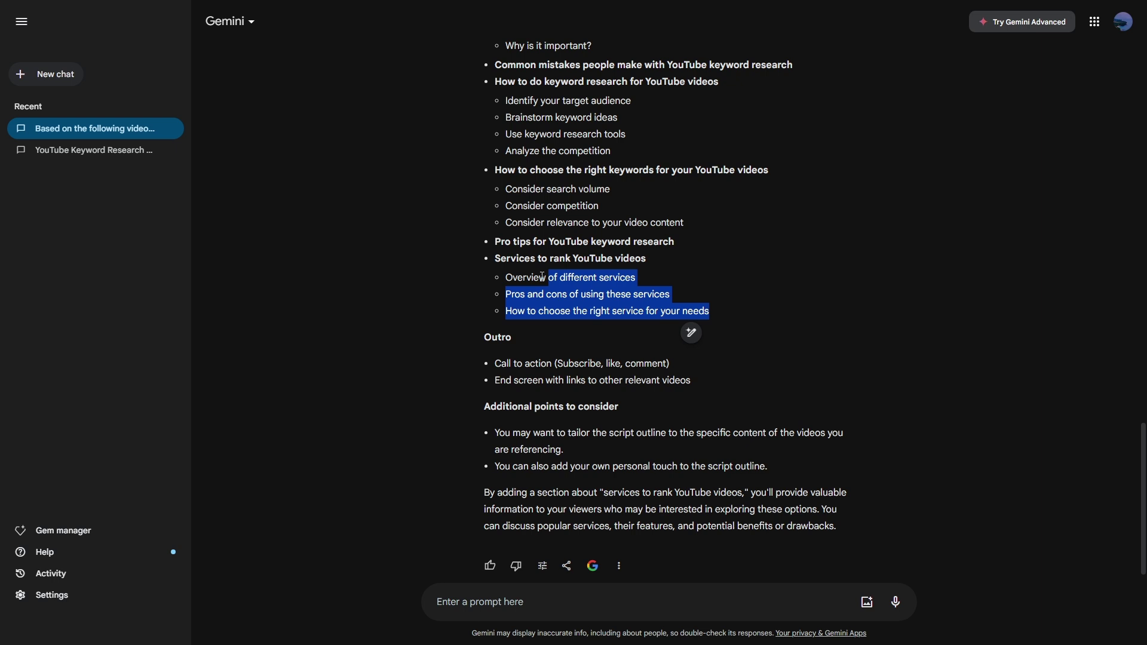
drag(542, 276, 489, 263)
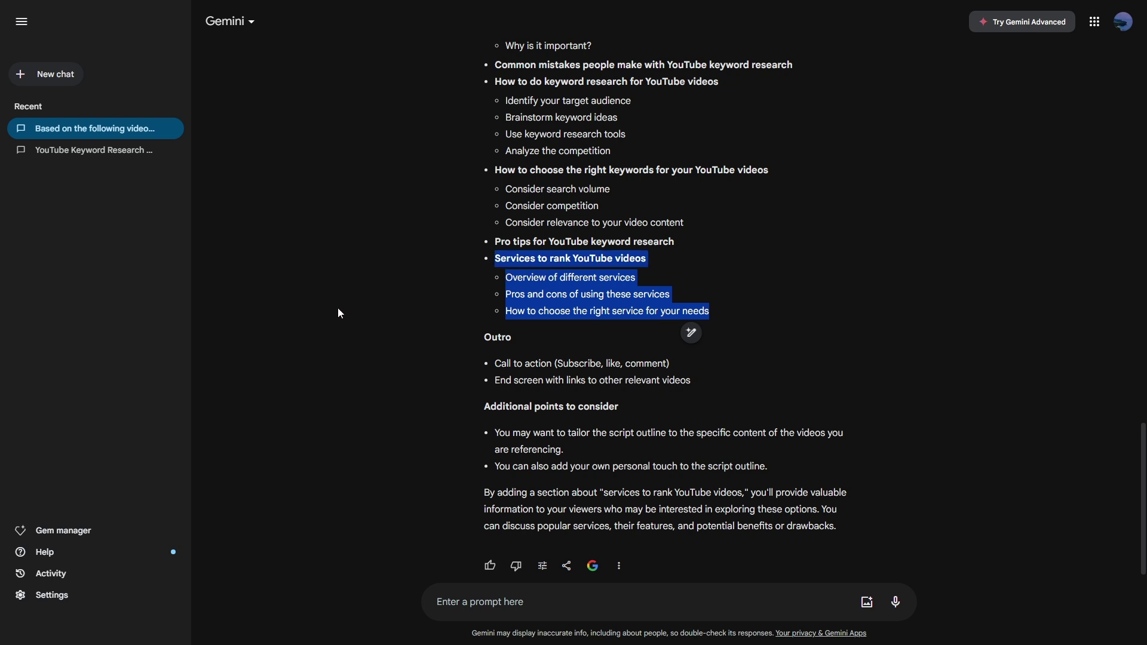